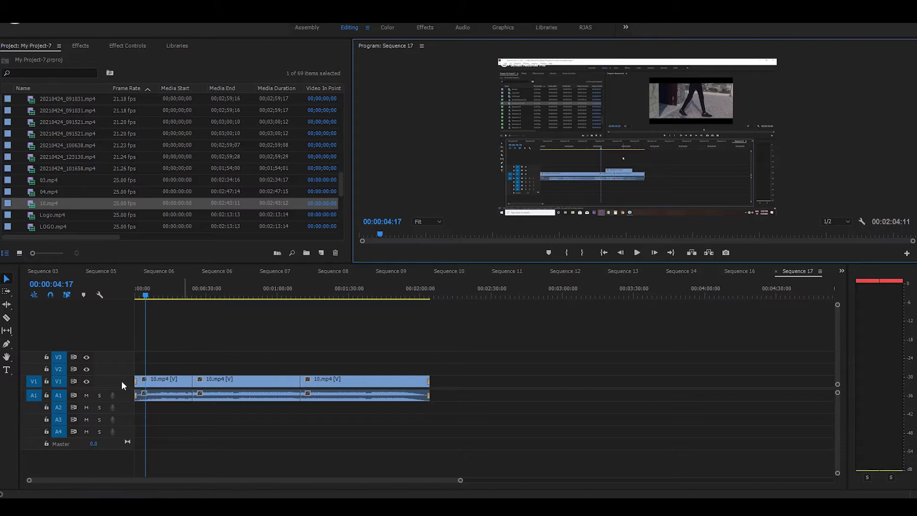
Enlarge the V1 video track and the A1 audio track so clip thumbnails and audio waveforms show
{"action": "scroll", "coordinate": [121, 381], "scroll_direction": "down", "scroll_amount": 1}
{"action": "scroll", "coordinate": [121, 381], "scroll_direction": "up", "scroll_amount": 3}
{"action": "scroll", "coordinate": [121, 382], "scroll_direction": "down", "scroll_amount": 3}
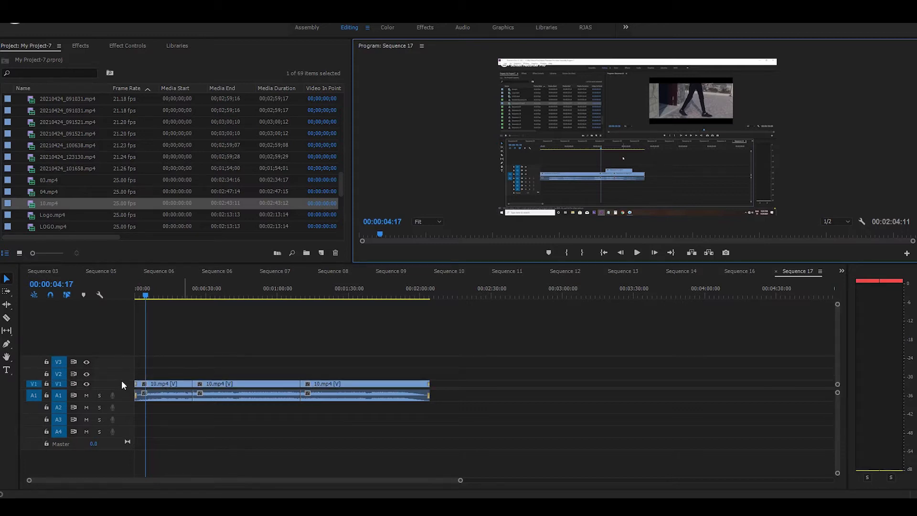
{"action": "scroll", "coordinate": [122, 382], "scroll_direction": "up", "scroll_amount": 4}
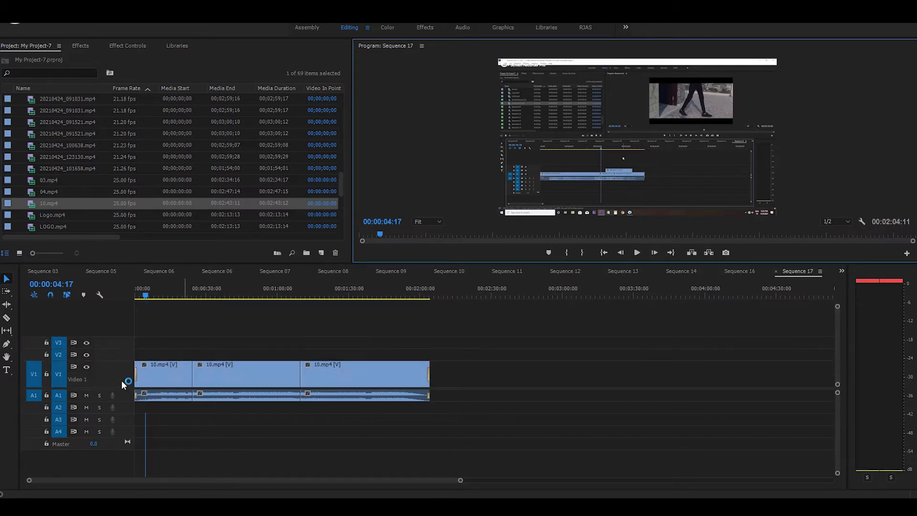
{"action": "scroll", "coordinate": [121, 380], "scroll_direction": "up", "scroll_amount": 1}
{"action": "mouse_move", "coordinate": [838, 384]}
{"action": "left_mouse_down"}
{"action": "mouse_move", "coordinate": [838, 372]}
{"action": "mouse_move", "coordinate": [838, 387]}
{"action": "left_mouse_up"}
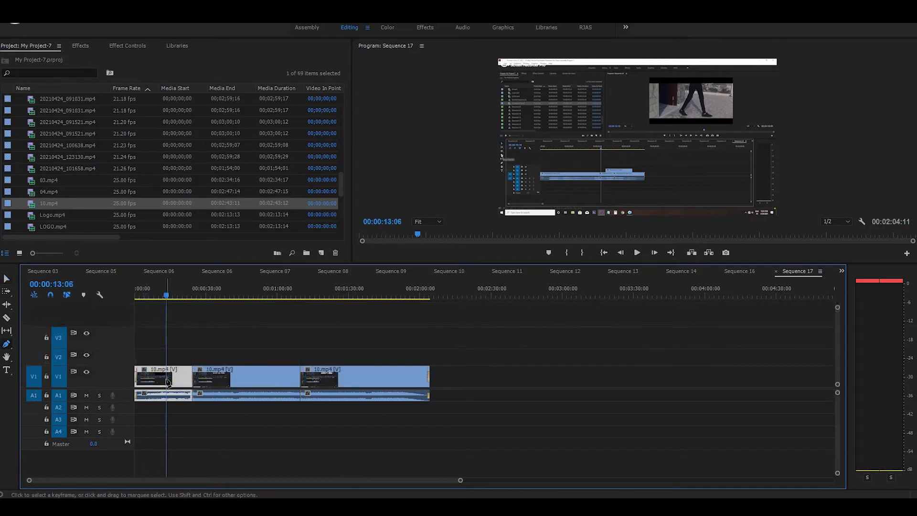
{"action": "double_click", "coordinate": [125, 394]}
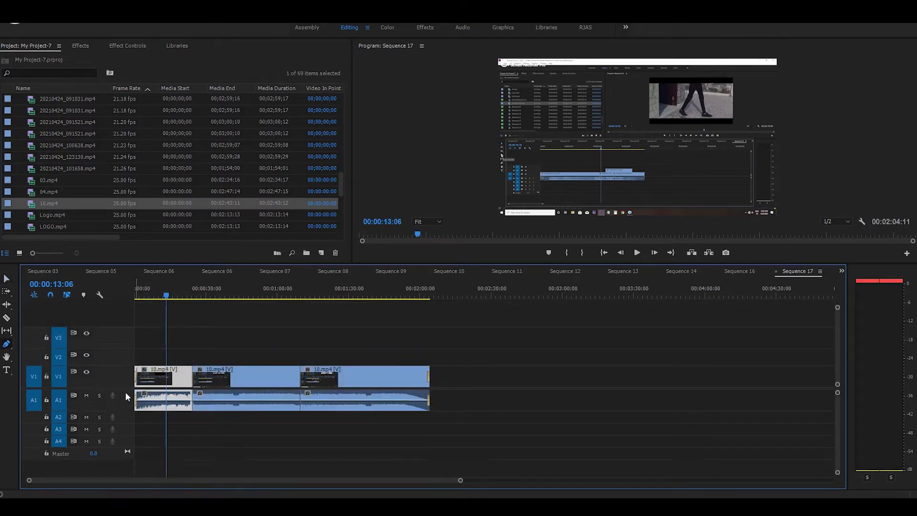
{"action": "left_click", "coordinate": [204, 441]}
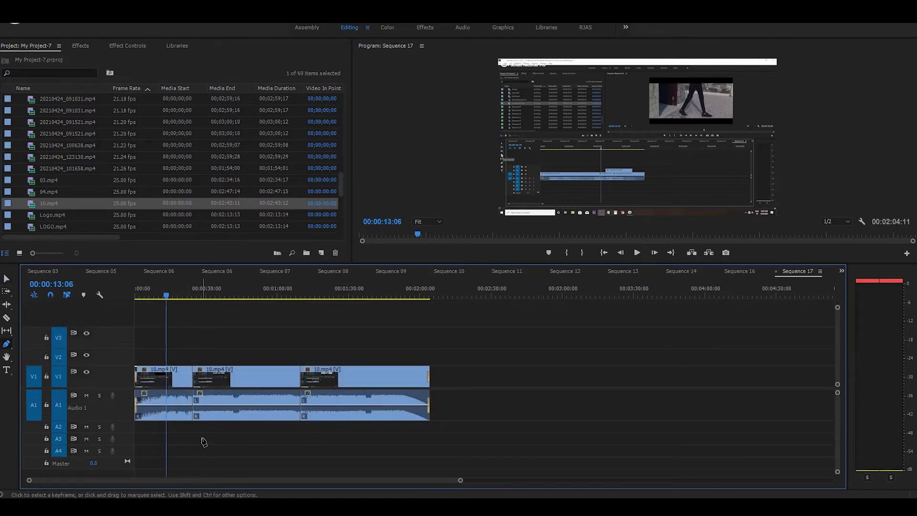
Add volume keyframes to the first clip's audio so it fades in at the start and fades out at the end
{"action": "left_click", "coordinate": [169, 406]}
{"action": "left_click_drag", "start_coordinate": [182, 407], "coordinate": [201, 465]}
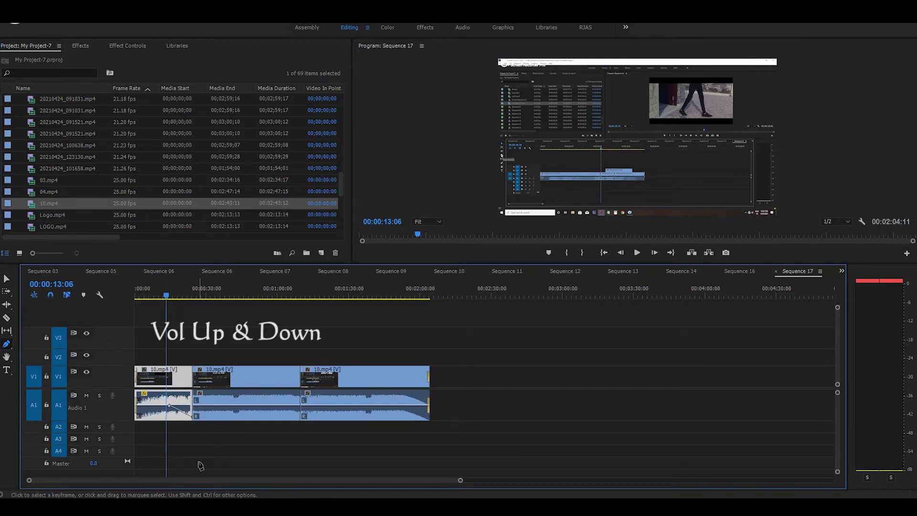
{"action": "left_click_drag", "start_coordinate": [165, 289], "coordinate": [177, 300]}
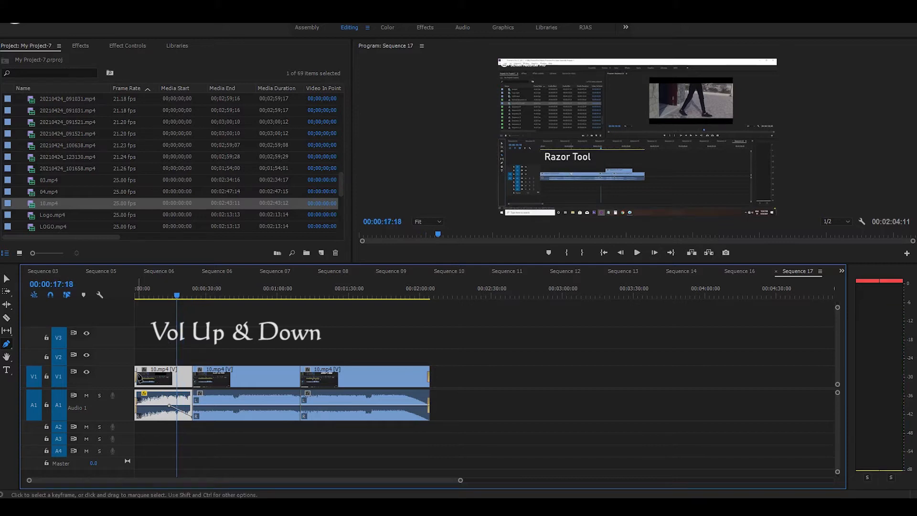
{"action": "left_click", "coordinate": [147, 405]}
{"action": "left_click_drag", "start_coordinate": [137, 406], "coordinate": [138, 420]}
Add four volume keyframes to the second clip's audio and lower the section between the middle two
{"action": "left_click_drag", "start_coordinate": [182, 305], "coordinate": [223, 310]}
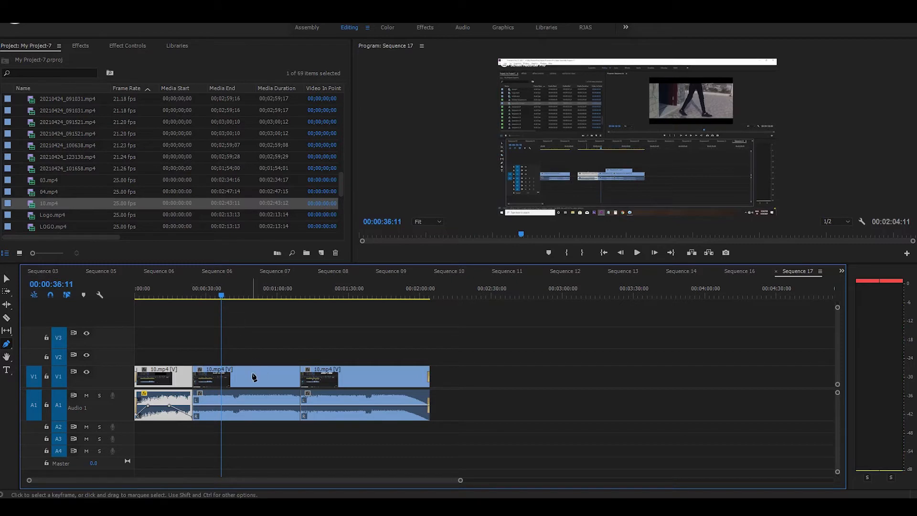
{"action": "left_click", "coordinate": [221, 405]}
{"action": "left_click", "coordinate": [268, 406]}
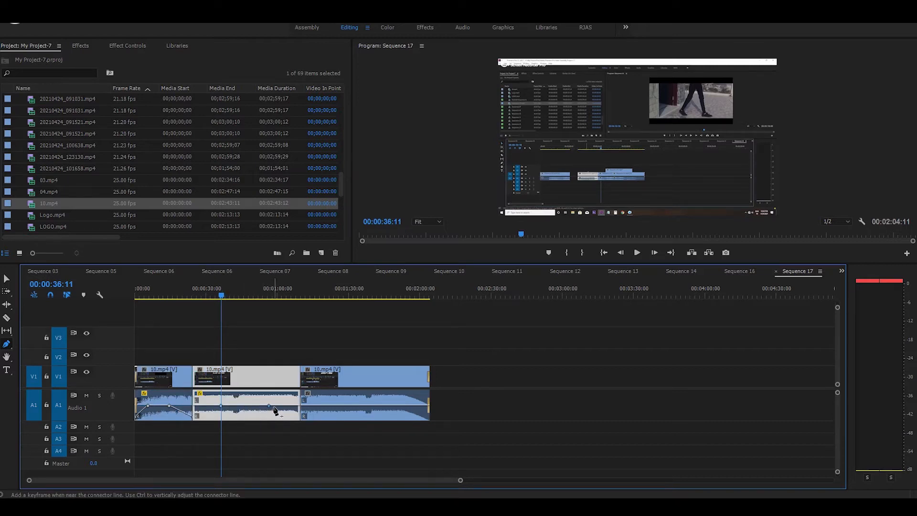
{"action": "left_click", "coordinate": [199, 406]}
{"action": "left_click", "coordinate": [294, 406]}
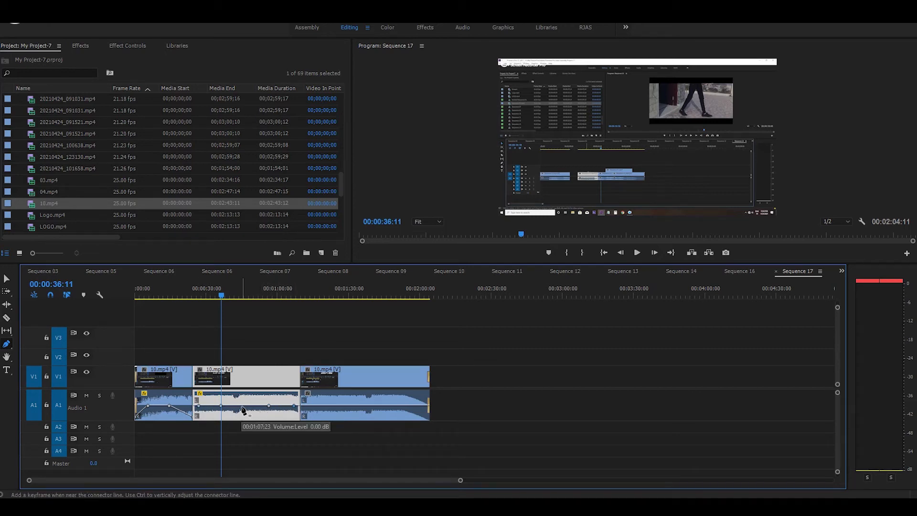
{"action": "left_click_drag", "start_coordinate": [244, 410], "coordinate": [244, 421]}
Draw a wide rectangle with the Rectangle Tool across the lower left of the video frame at 00:00:55:14
{"action": "key", "text": "v"}
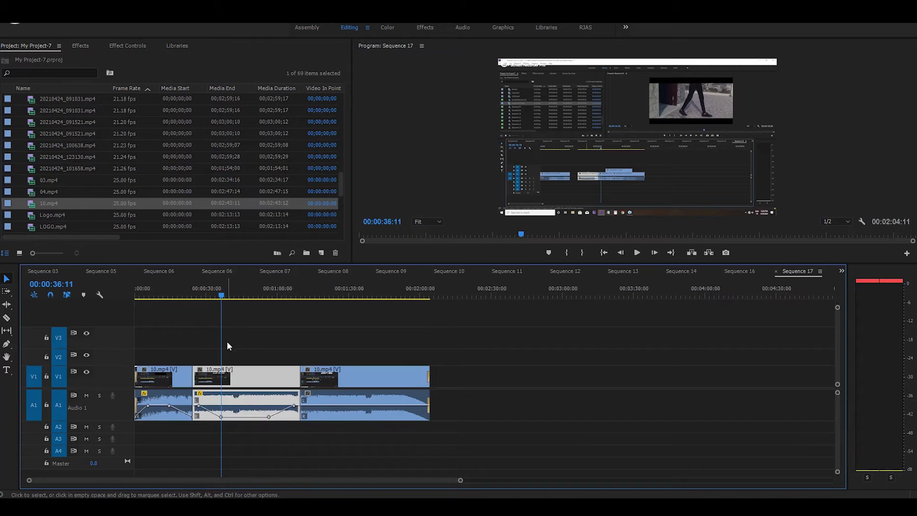
{"action": "left_click_drag", "start_coordinate": [227, 288], "coordinate": [268, 306]}
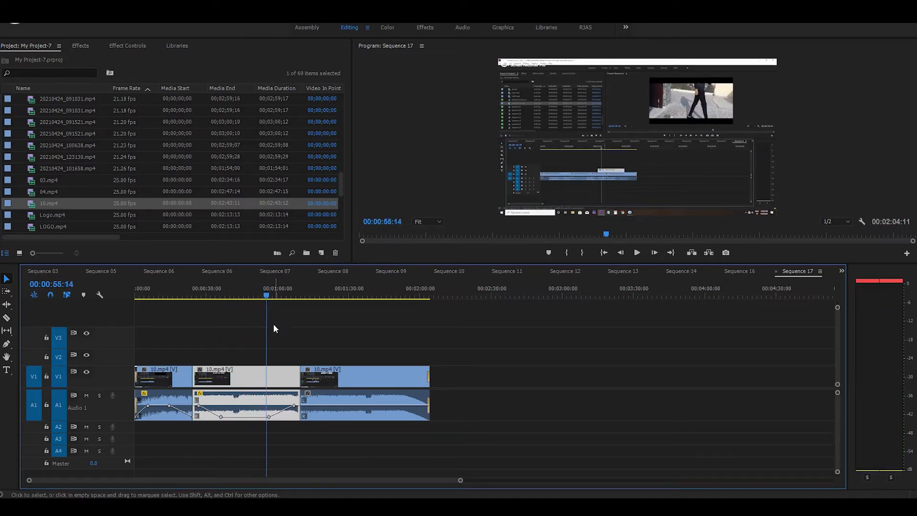
{"action": "left_click", "coordinate": [275, 329]}
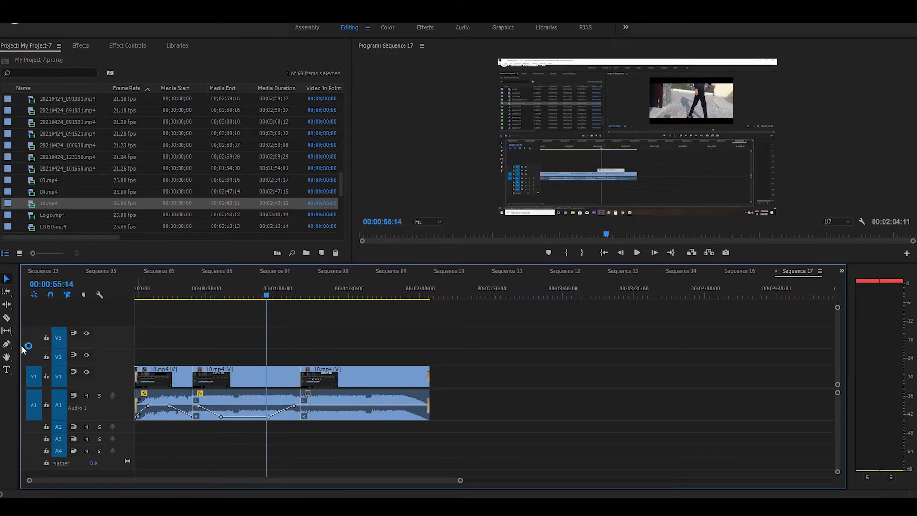
{"action": "left_click", "coordinate": [7, 346]}
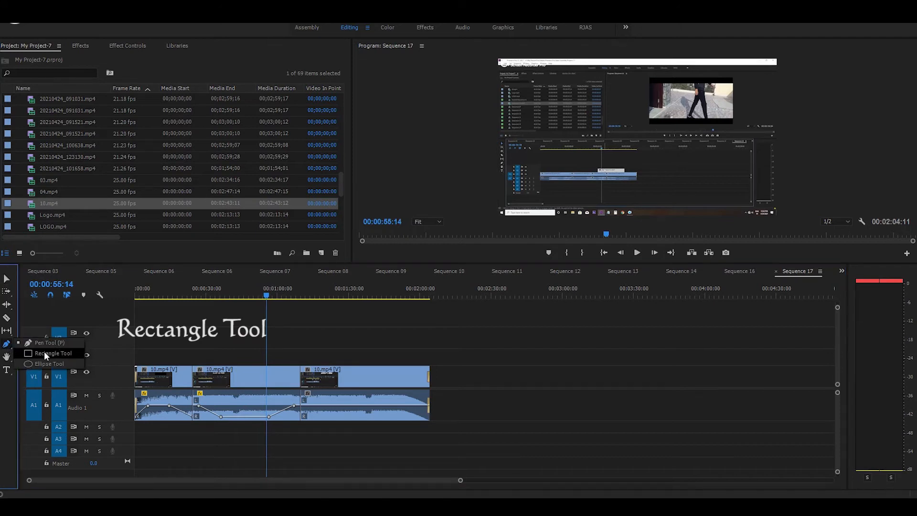
{"action": "left_click", "coordinate": [44, 353]}
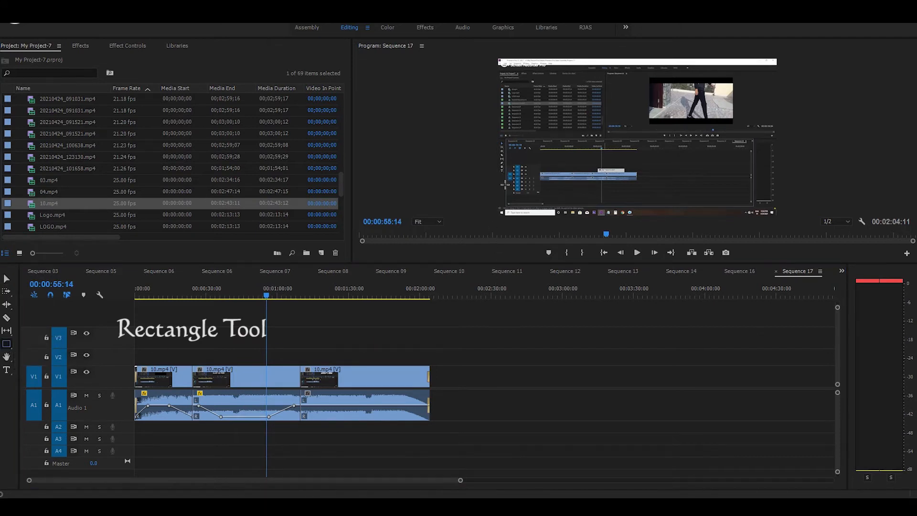
{"action": "left_click_drag", "start_coordinate": [498, 188], "coordinate": [655, 207]}
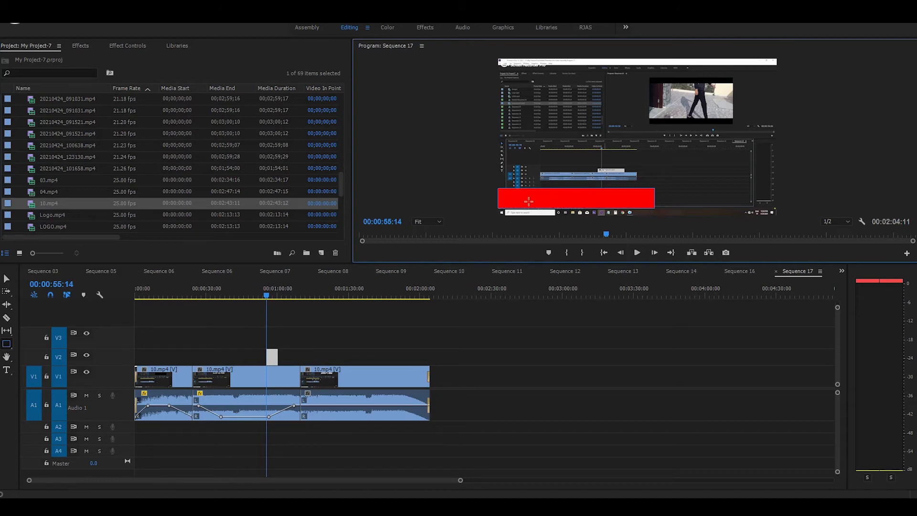
Add the text "Rj tech" on the red rectangle
{"action": "left_click", "coordinate": [7, 370]}
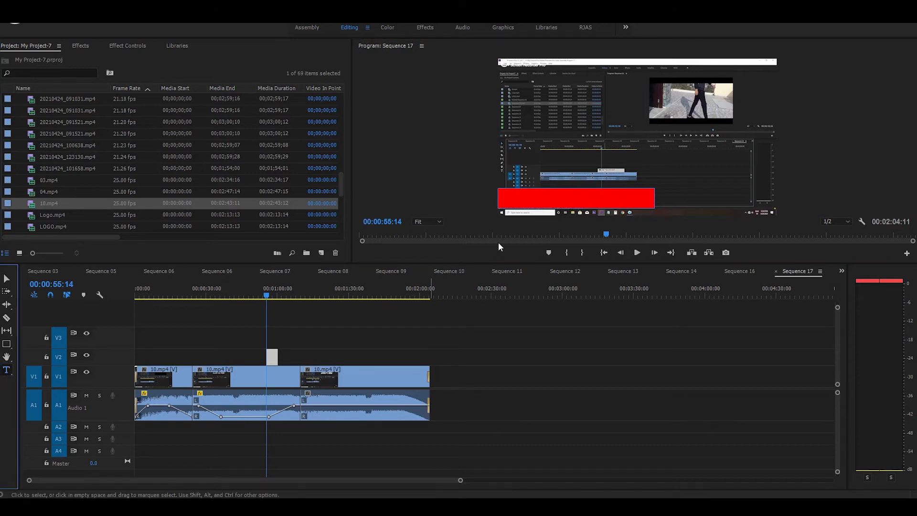
{"action": "left_click", "coordinate": [524, 197]}
{"action": "type", "text": "vhgjjjjj"}
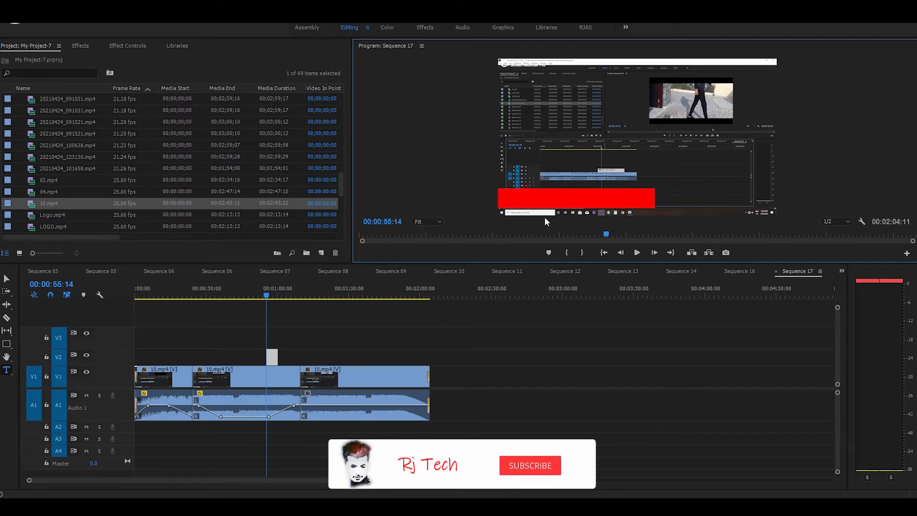
{"action": "type", "text": "Rj tech"}
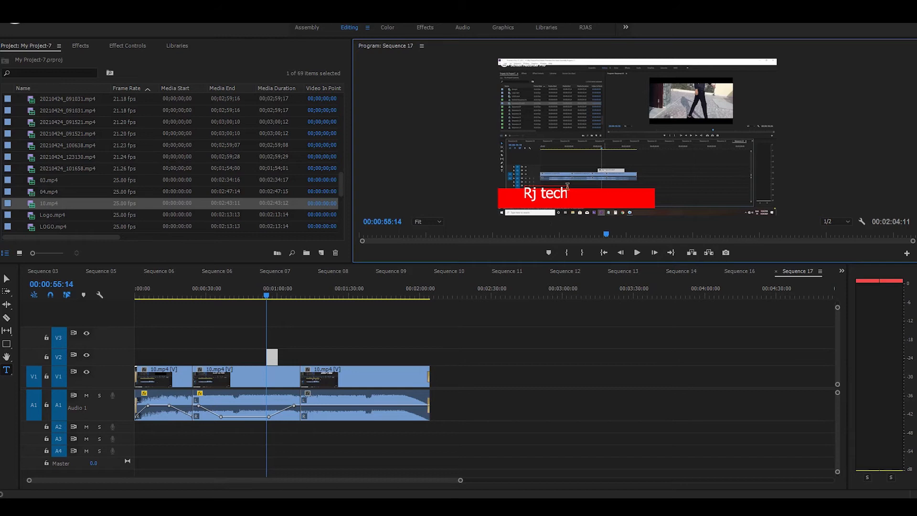
Shift the graphic slightly downward, and give its rectangle a white stroke with the fill turned off
{"action": "left_click", "coordinate": [124, 45]}
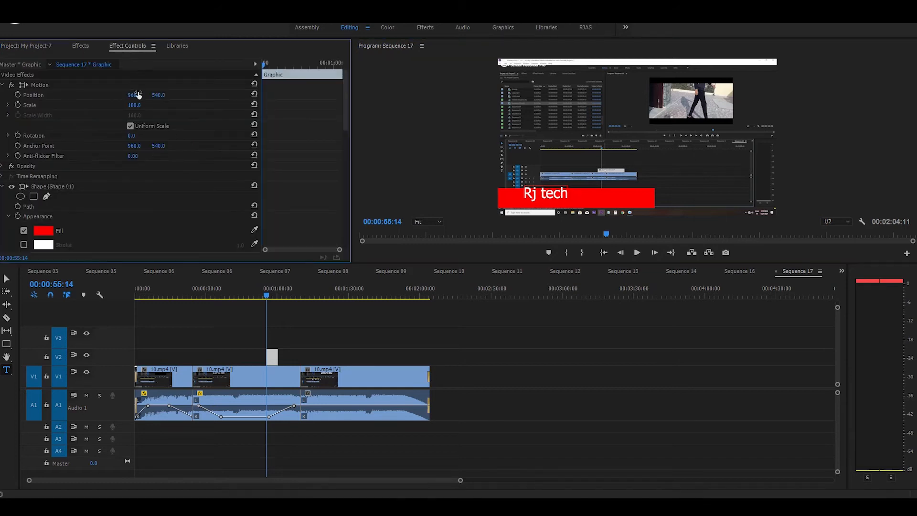
{"action": "left_click_drag", "start_coordinate": [158, 95], "coordinate": [162, 95]}
{"action": "scroll", "coordinate": [104, 168], "scroll_direction": "down", "scroll_amount": 3}
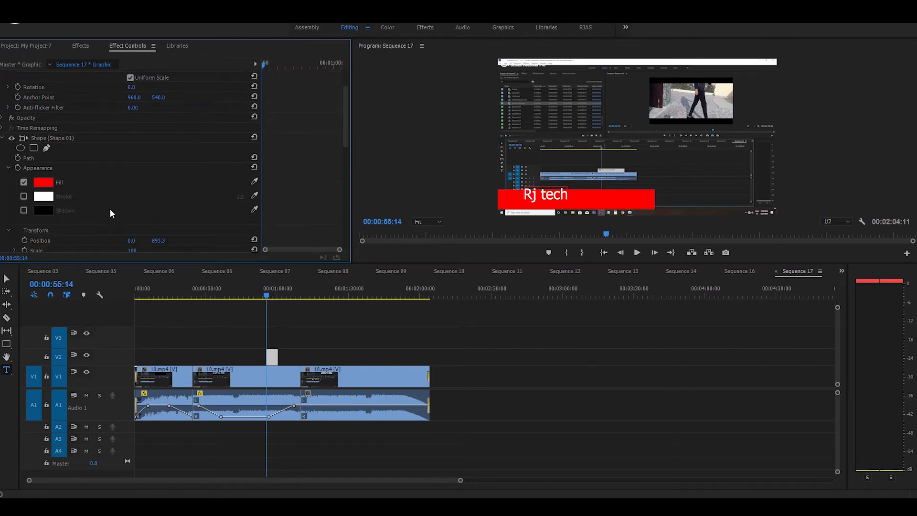
{"action": "left_click", "coordinate": [24, 196]}
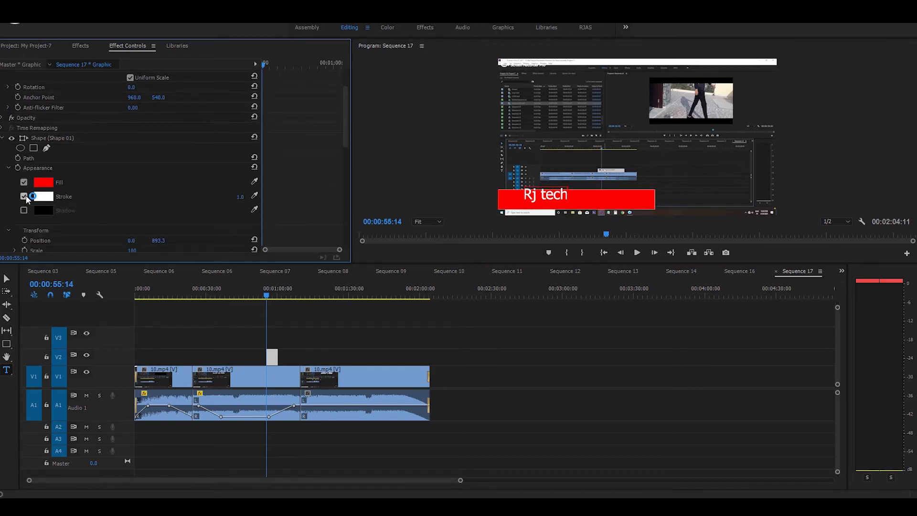
{"action": "left_click", "coordinate": [23, 182]}
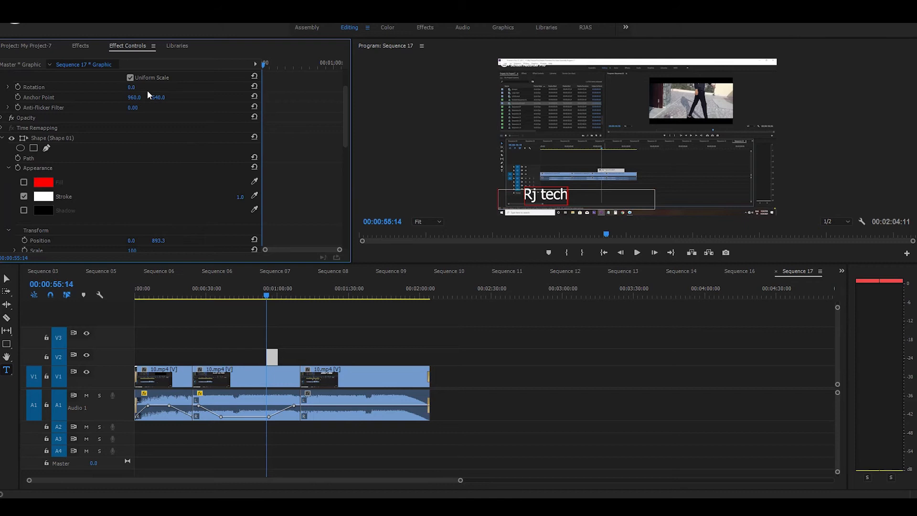
Set the graphic's vertical anchor point to 544.0 and the rectangle's vertical position to 866.3, with its red fill back on
{"action": "left_click_drag", "start_coordinate": [153, 98], "coordinate": [155, 98]}
{"action": "scroll", "coordinate": [110, 187], "scroll_direction": "down", "scroll_amount": 3}
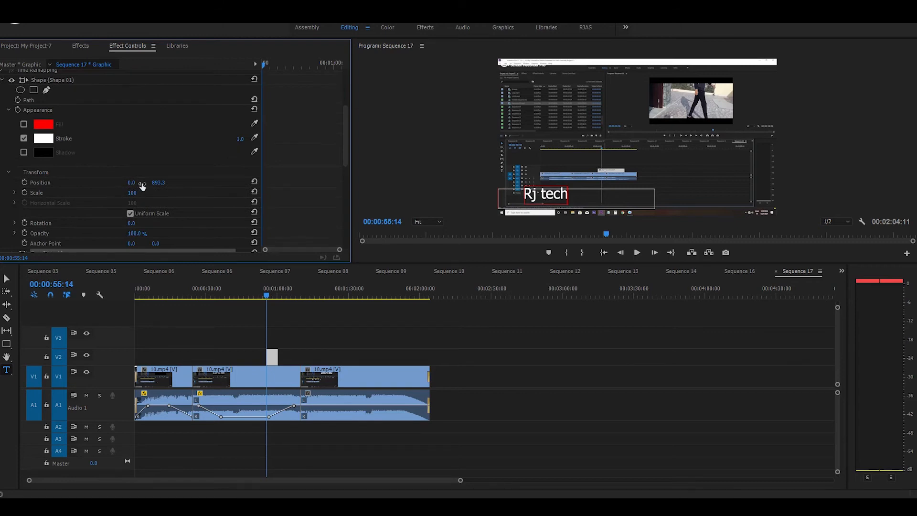
{"action": "left_click_drag", "start_coordinate": [158, 183], "coordinate": [145, 183]}
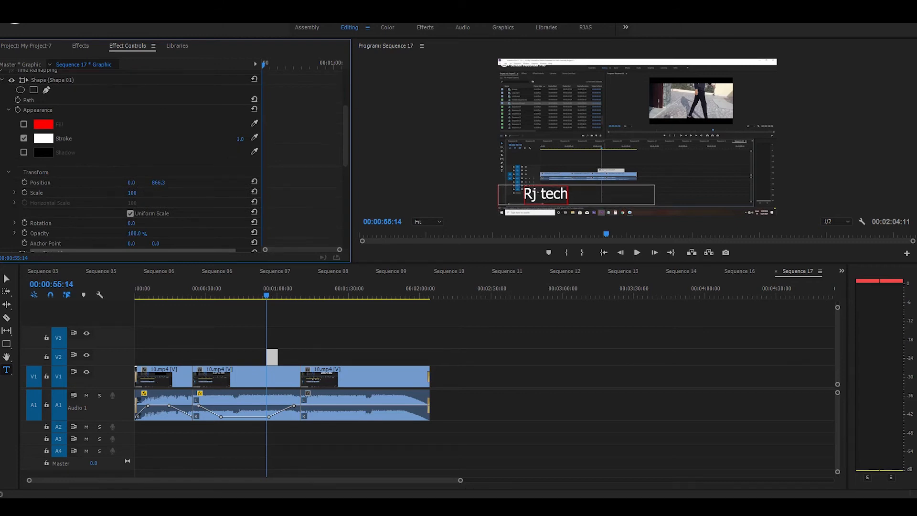
{"action": "left_click", "coordinate": [26, 124]}
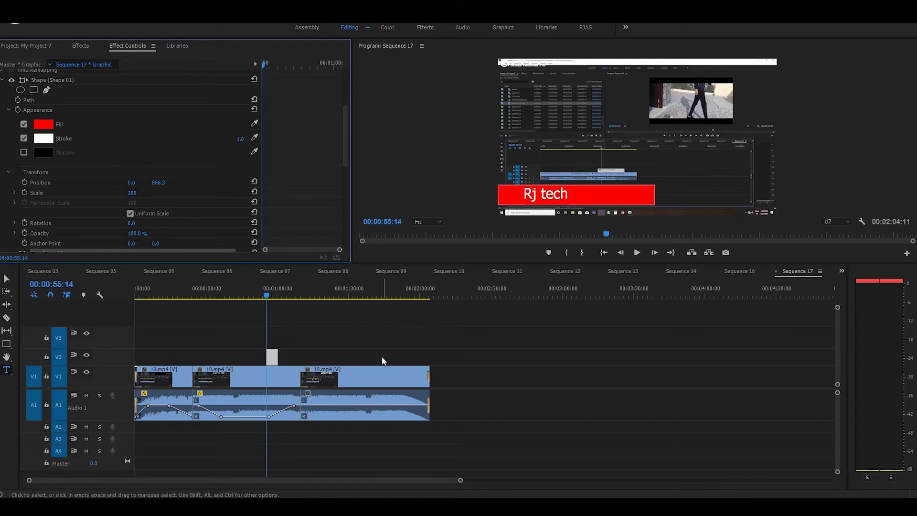
At 00:00:56:15, enable the rectangle's shadow and turn off its fill
{"action": "left_click", "coordinate": [325, 335]}
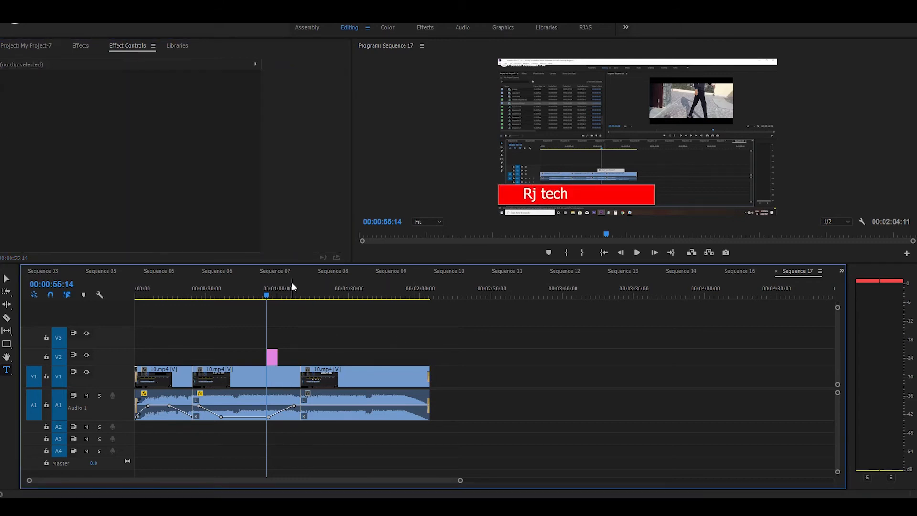
{"action": "left_click_drag", "start_coordinate": [266, 288], "coordinate": [269, 288]}
{"action": "left_click", "coordinate": [274, 352]}
{"action": "scroll", "coordinate": [96, 193], "scroll_direction": "down", "scroll_amount": 3}
{"action": "left_click", "coordinate": [23, 211]}
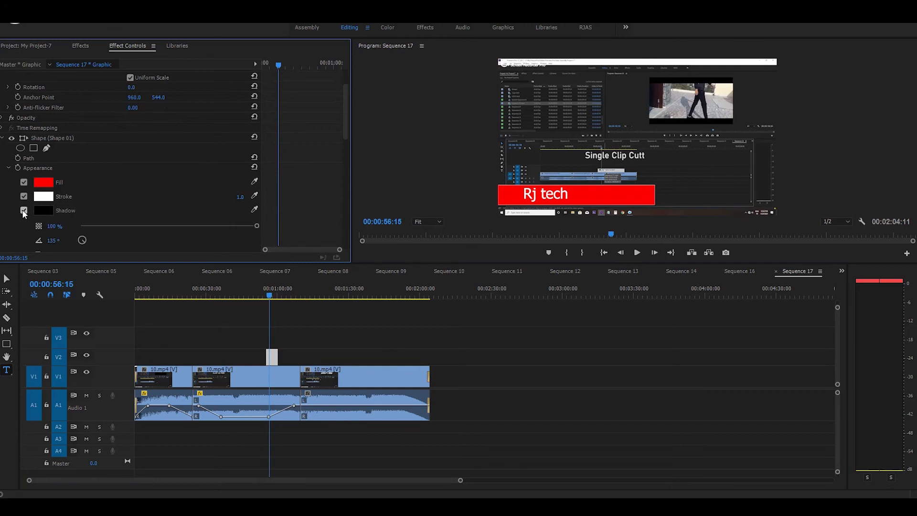
{"action": "left_click", "coordinate": [24, 182]}
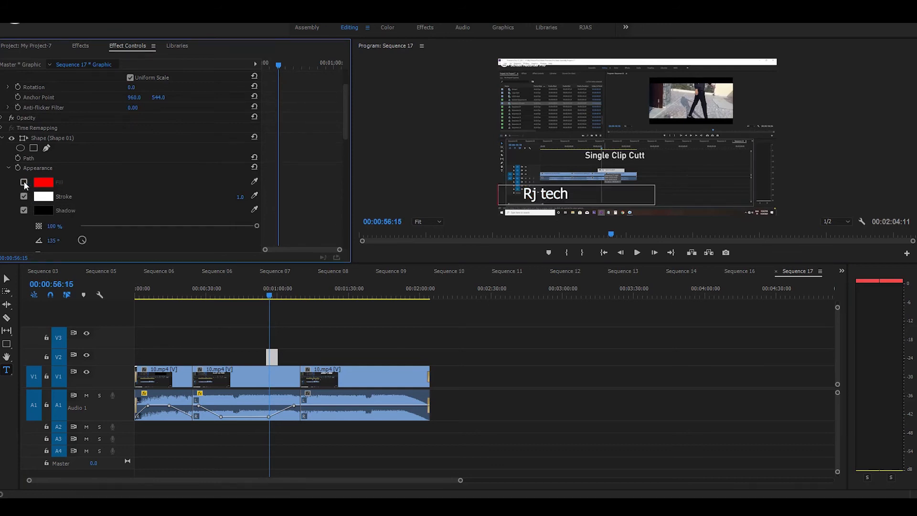
Draw an ellipse with the Ellipse Tool in the lower right of the video frame at 00:00:57:20
{"action": "left_click", "coordinate": [7, 344]}
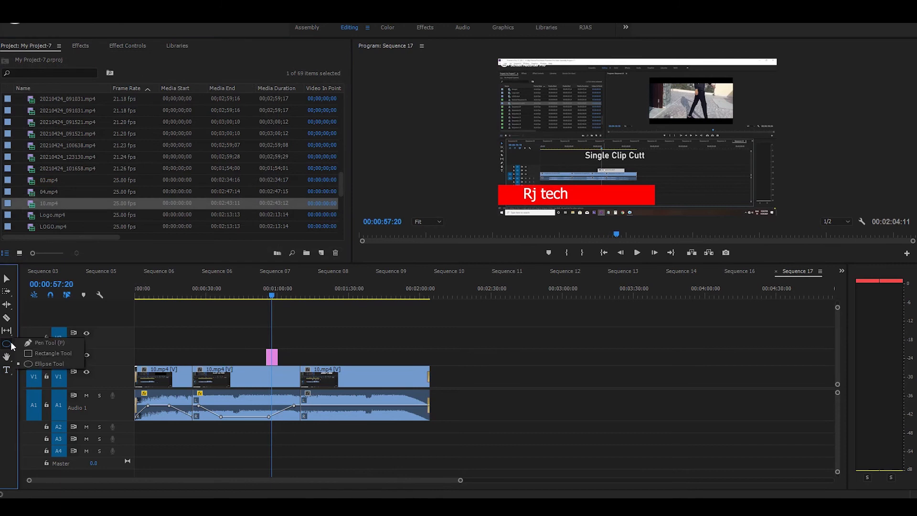
{"action": "left_click", "coordinate": [7, 278]}
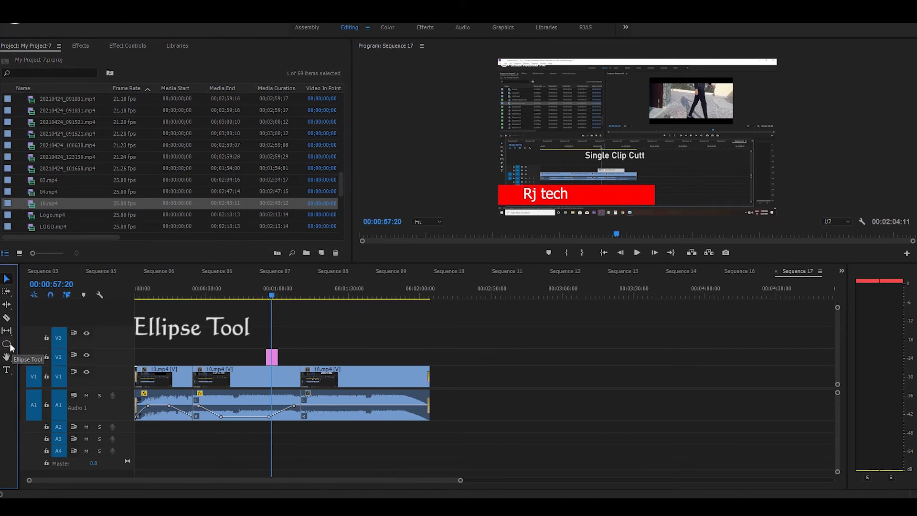
{"action": "left_click", "coordinate": [10, 347]}
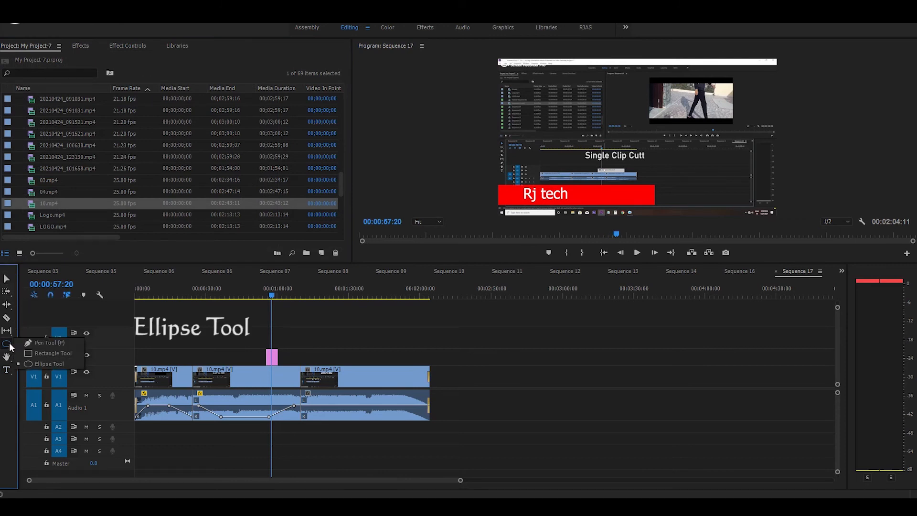
{"action": "left_click", "coordinate": [46, 365]}
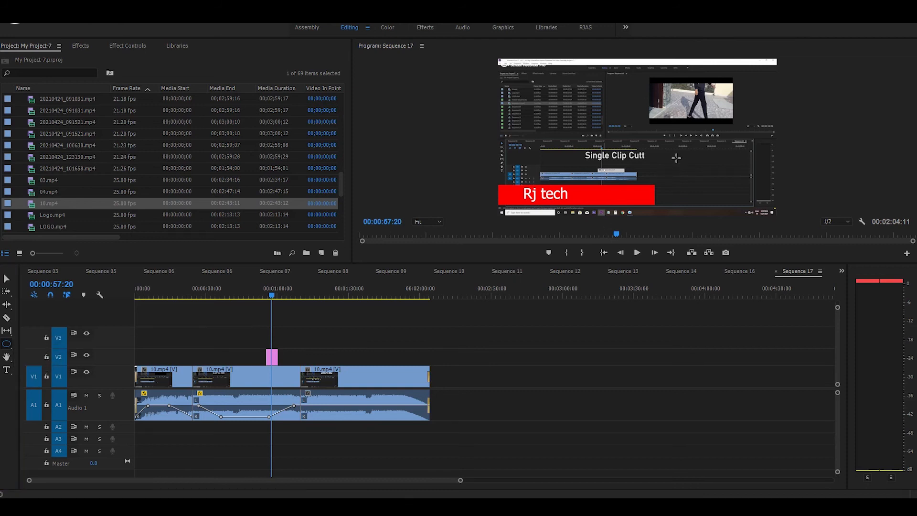
{"action": "mouse_move", "coordinate": [676, 151]}
{"action": "left_mouse_down"}
{"action": "mouse_move", "coordinate": [712, 193]}
{"action": "mouse_move", "coordinate": [754, 203]}
{"action": "left_mouse_up"}
Add the text "Rj Tech" inside the red ellipse and bring up that graphic's effect settings
{"action": "left_click", "coordinate": [8, 370]}
{"action": "left_click", "coordinate": [702, 173]}
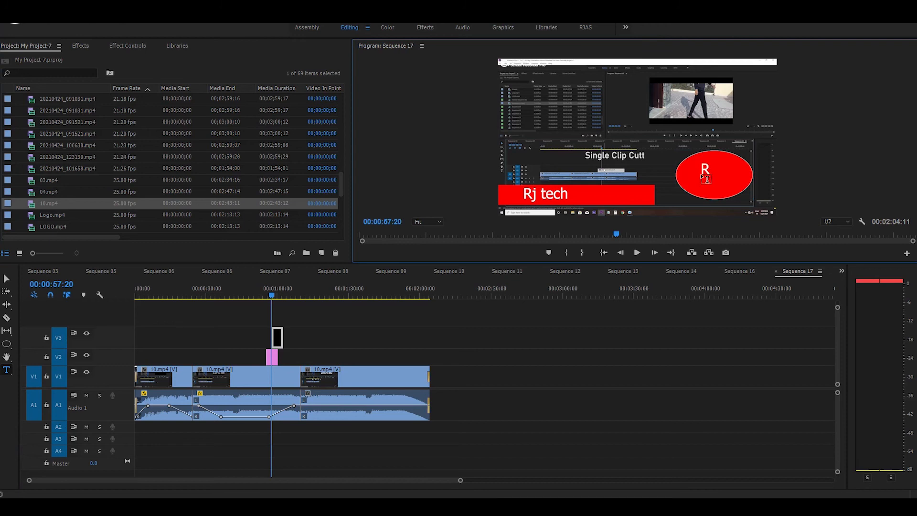
{"action": "type", "text": "Rj Tech"}
{"action": "left_click", "coordinate": [139, 46]}
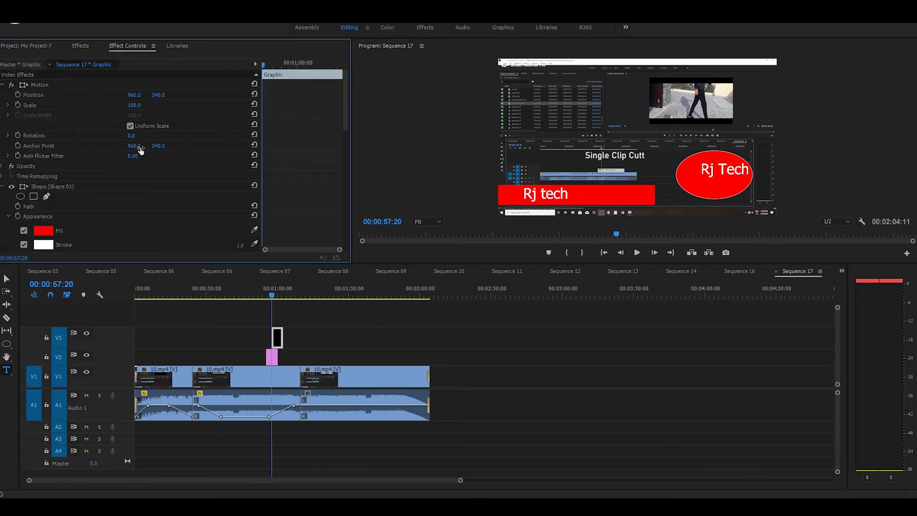
Set the ellipse shape's position to 1287.7, 601.3 so it sits centred around the "Rj Tech" text
{"action": "scroll", "coordinate": [136, 206], "scroll_direction": "down", "scroll_amount": 4}
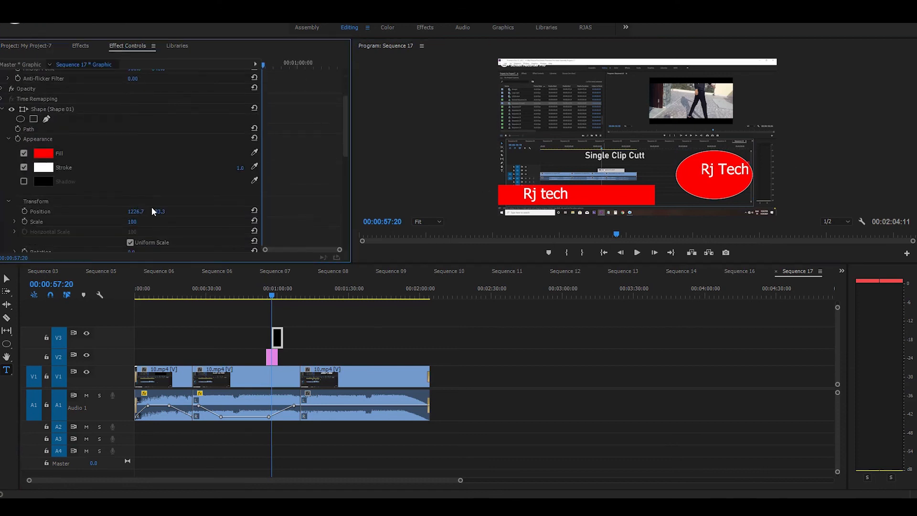
{"action": "mouse_move", "coordinate": [136, 213]}
{"action": "left_mouse_down"}
{"action": "mouse_move", "coordinate": [163, 213]}
{"action": "mouse_move", "coordinate": [150, 211]}
{"action": "left_mouse_up"}
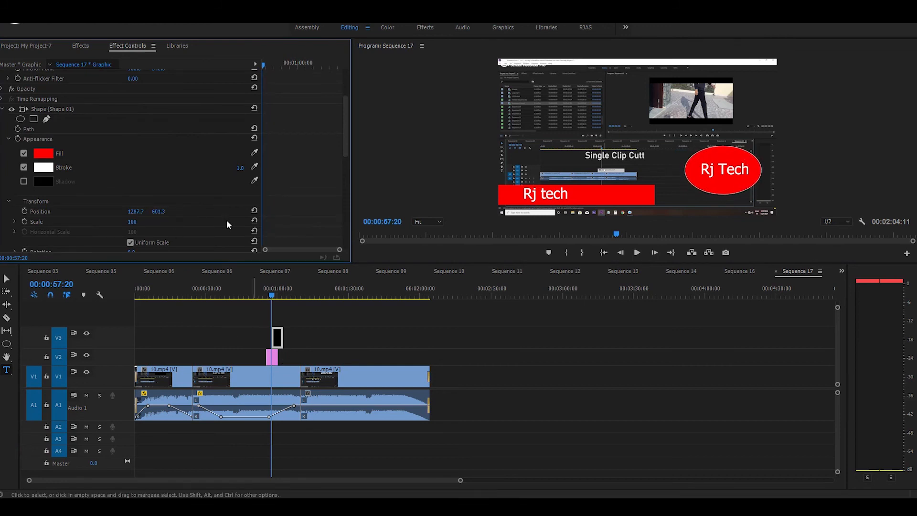
Try the ellipse's fill, stroke and shadow options on and off, ending with fill and stroke on and shadow off
{"action": "left_click", "coordinate": [24, 152]}
{"action": "left_click", "coordinate": [23, 167]}
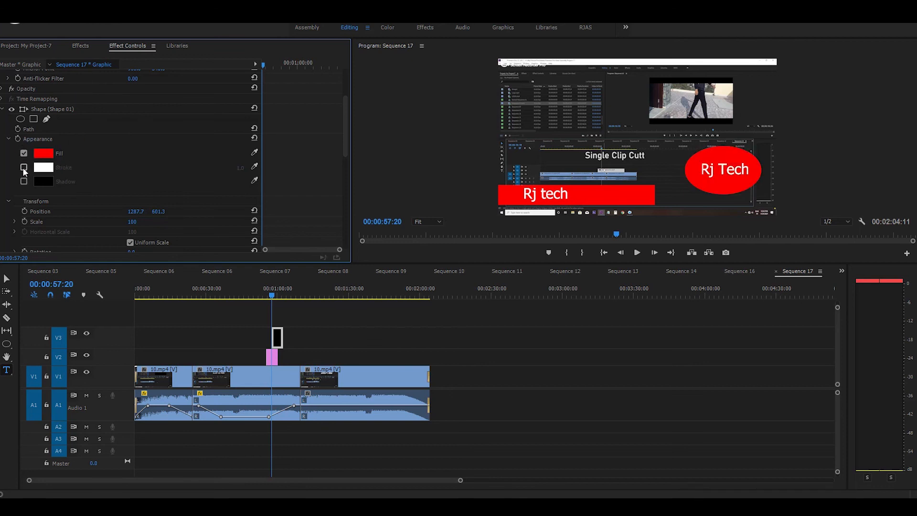
{"action": "left_click", "coordinate": [23, 167]}
{"action": "left_click", "coordinate": [24, 181]}
{"action": "left_click", "coordinate": [24, 182]}
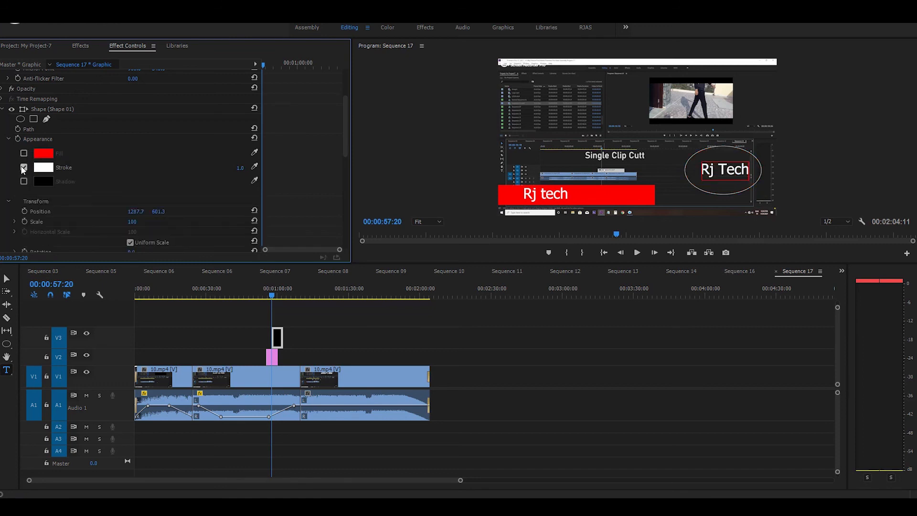
{"action": "left_click", "coordinate": [23, 153]}
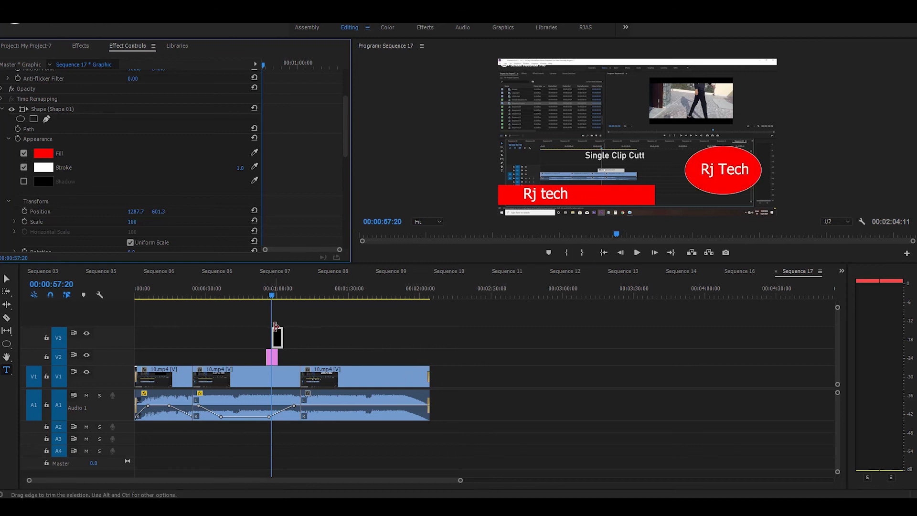
Move the playhead to 00:00:59:01 and switch back to the Selection Tool
{"action": "left_click_drag", "start_coordinate": [274, 286], "coordinate": [275, 286]}
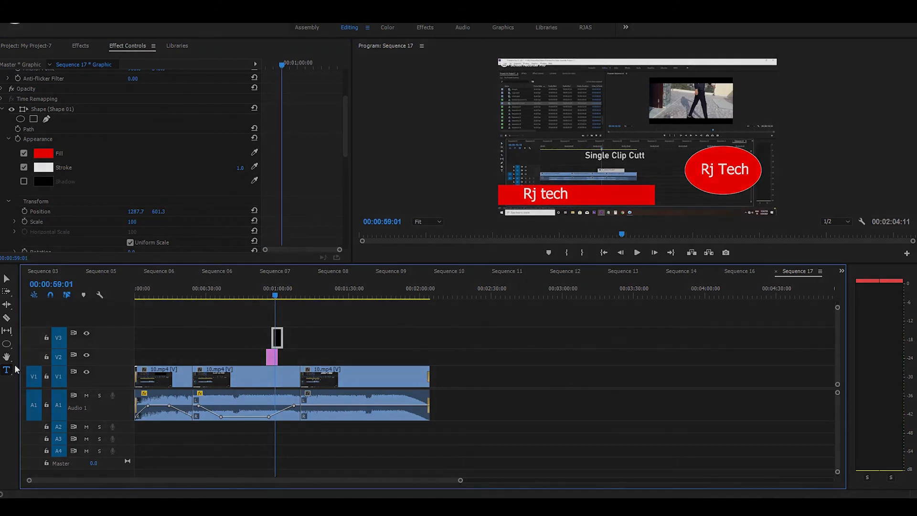
{"action": "left_click", "coordinate": [8, 280]}
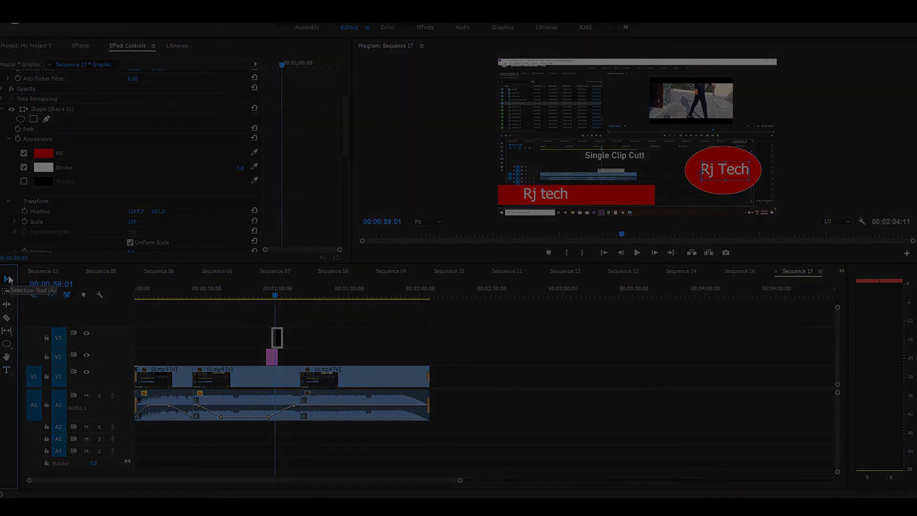